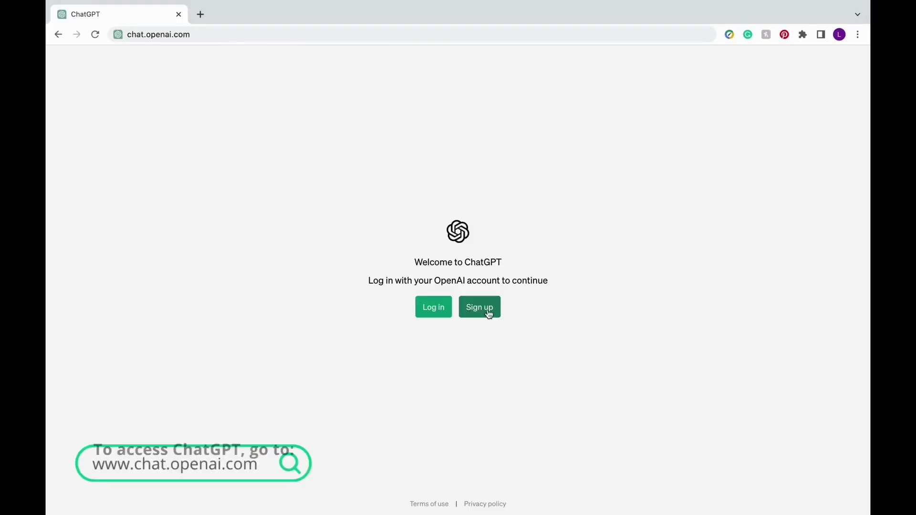
# Sign up for a ChatGPT account to reach the new-chat start page.
pyautogui.click(484, 310)
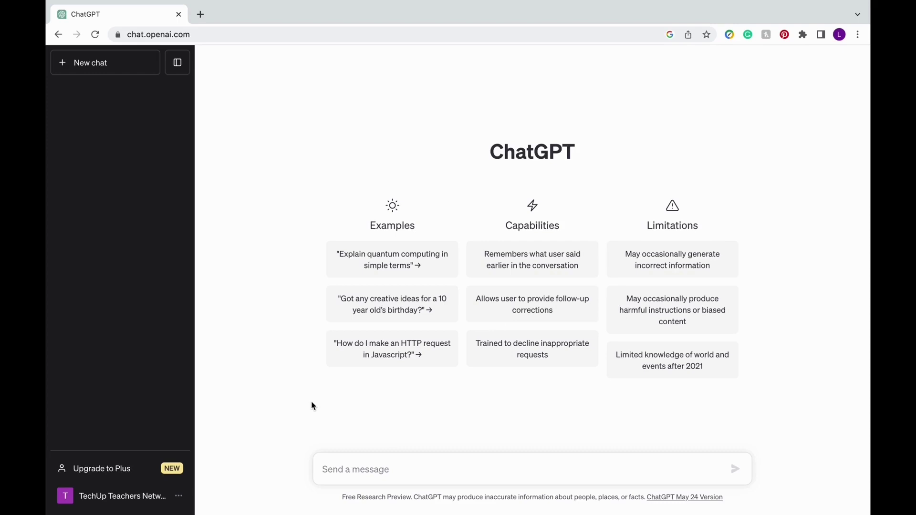
# Check the account menu and sidebar toggle, then start a new chat.
pyautogui.click(179, 500)
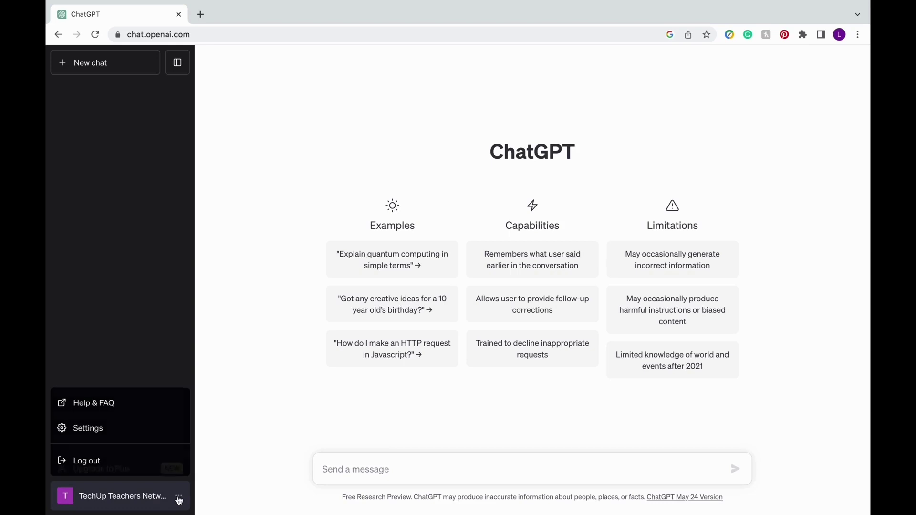
pyautogui.click(180, 500)
pyautogui.click(184, 67)
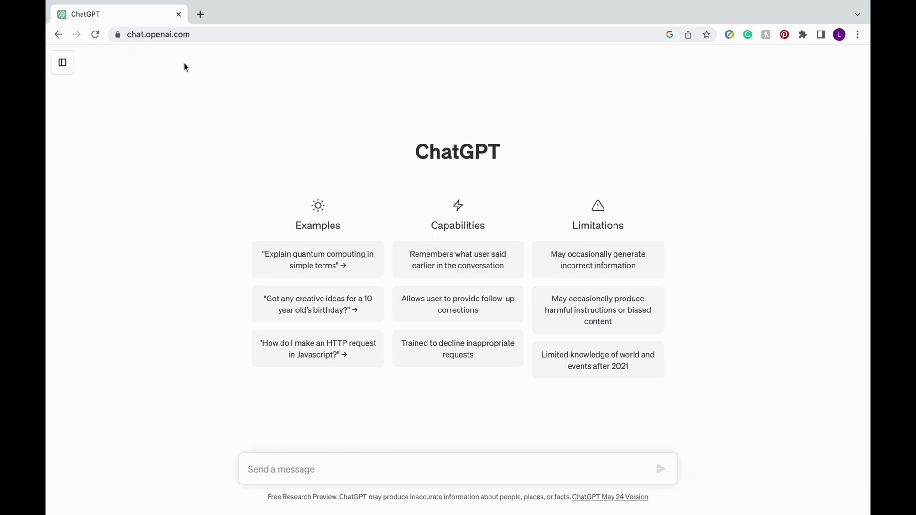
pyautogui.click(62, 62)
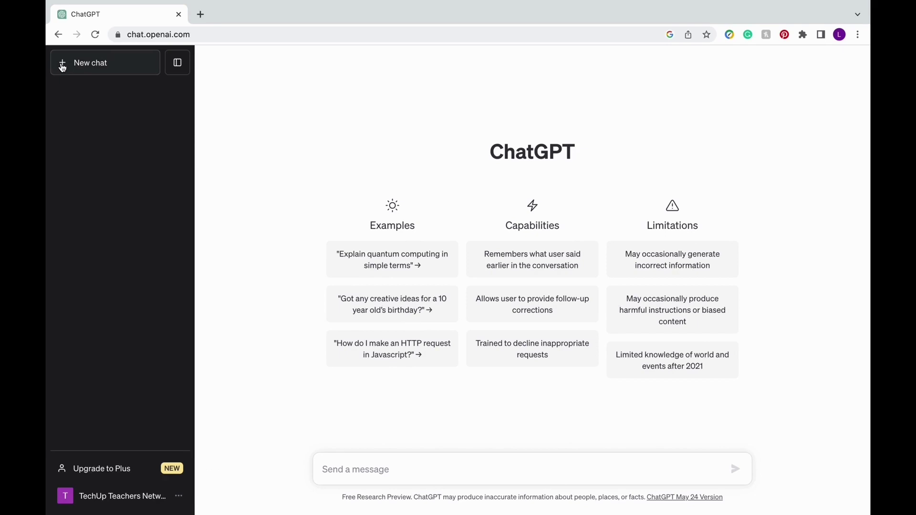
pyautogui.click(62, 67)
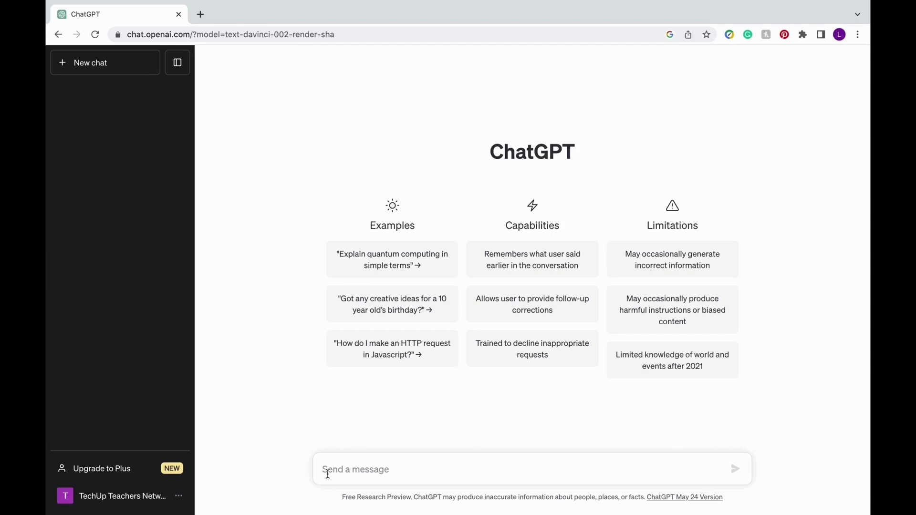
# Ask 'When was the American Civil War?' and follow up with 'How did it start'.
pyautogui.write('When was ')
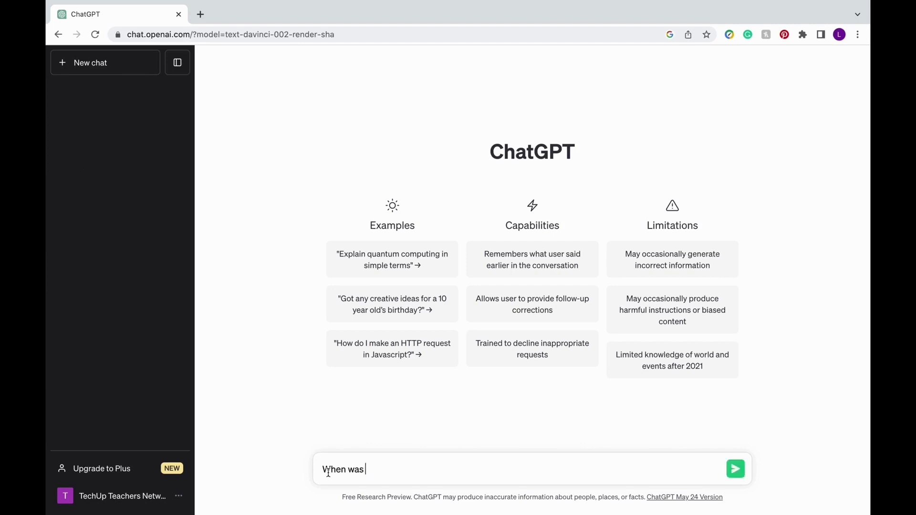
pyautogui.write('the American Civil ')
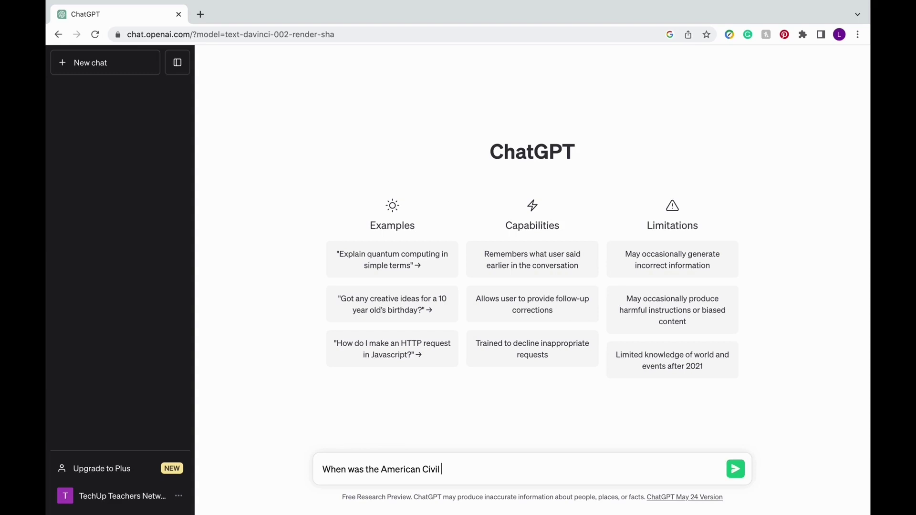
pyautogui.write('War?')
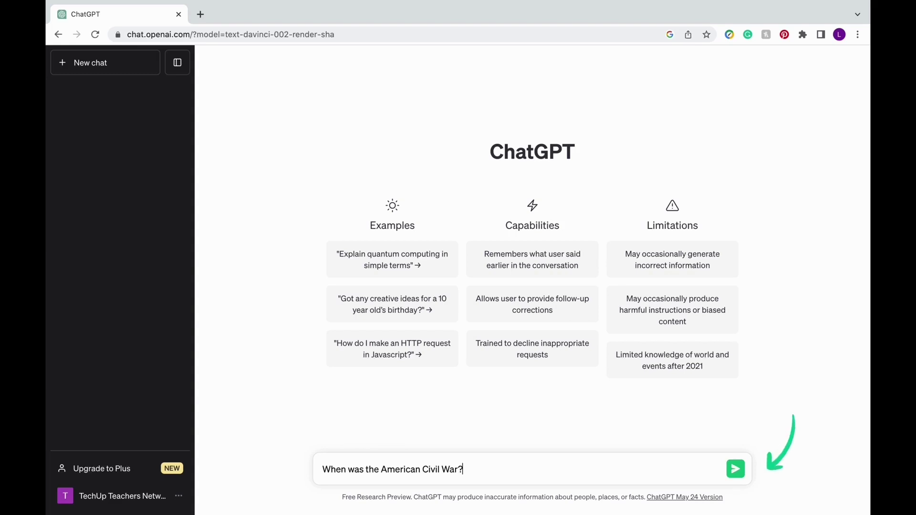
pyautogui.press('Return')
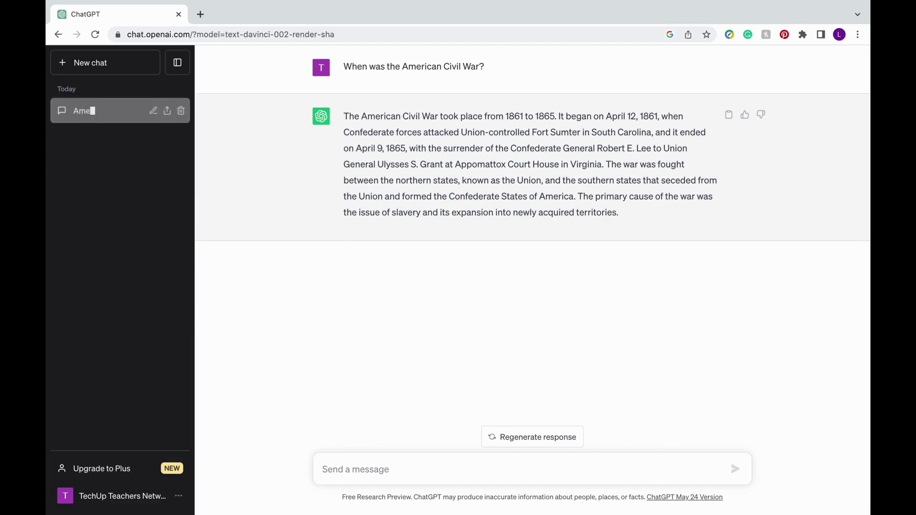
pyautogui.write('How did it start')
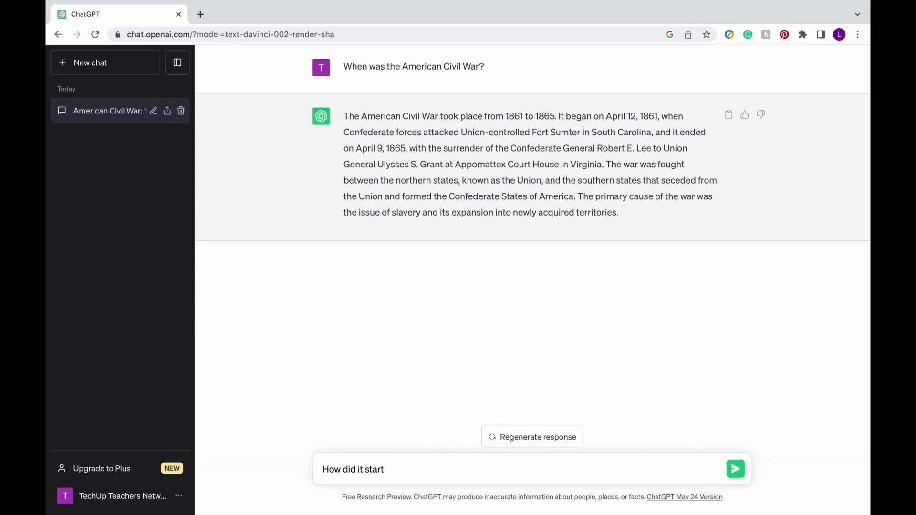
pyautogui.press('Return')
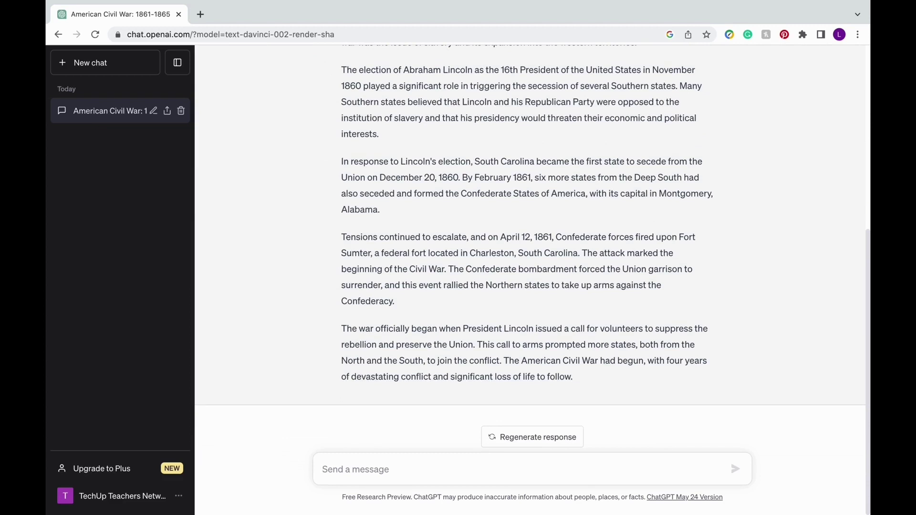
# Ask 'What is 5+5', then send the pasted defective-bolts probability question.
pyautogui.write('What is 5+')
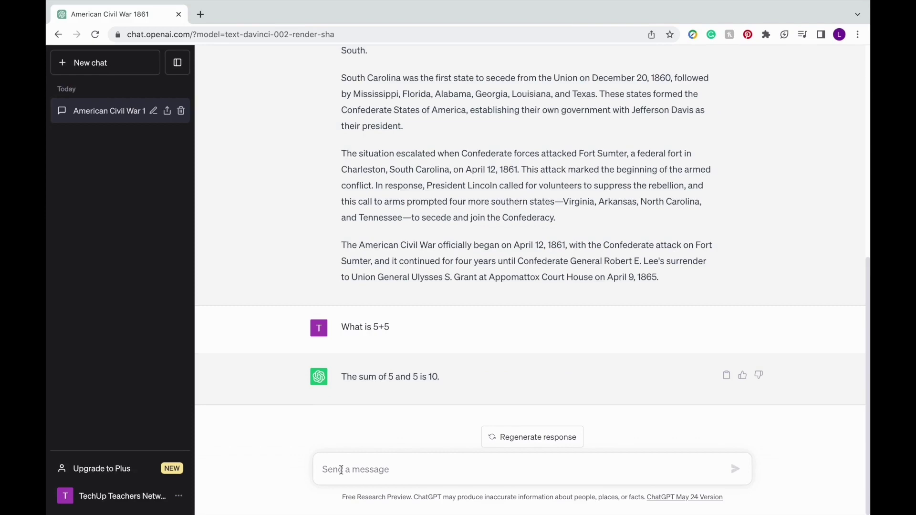
pyautogui.write('Suppose that 0.3% of bolts made by a machine are defective, the defectives occurring at random during production. If the bolts are packaged in boxes of 100, what is the Poisson approximation that a given box will contain x defectives? Suppose you buy 8 boxes of bolts. What is the distribution of the number of boxes with no defective bolts? What is the expected number of boxes with no defective bolts?')
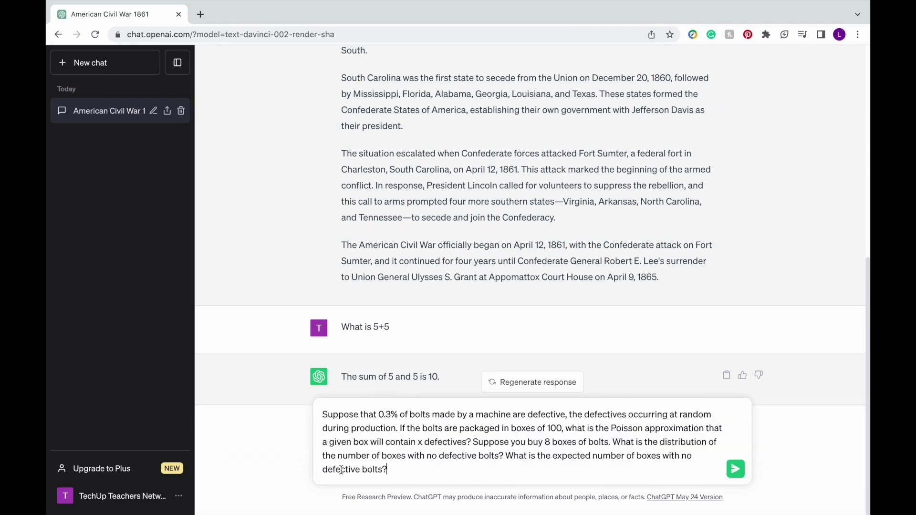
pyautogui.click(735, 474)
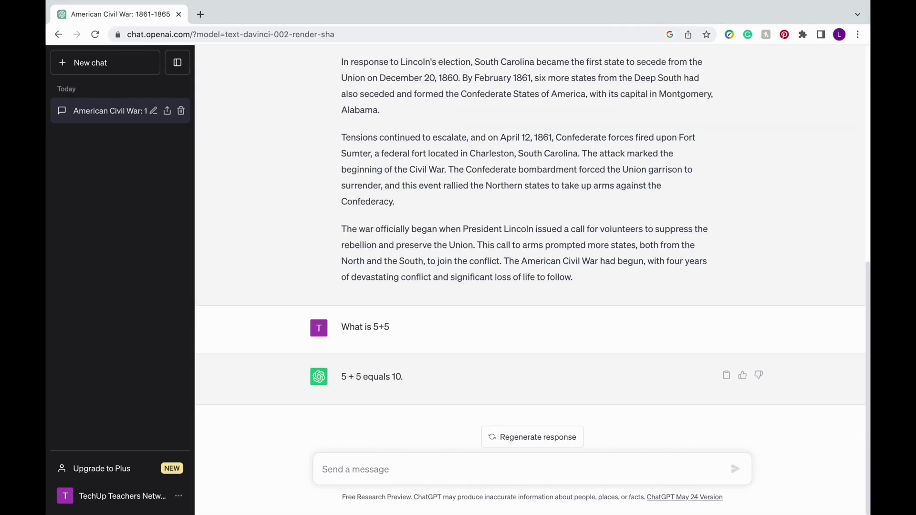
# Request a math word problem for fifth graders learning double-digit multiplication.
pyautogui.write('Create a ma')
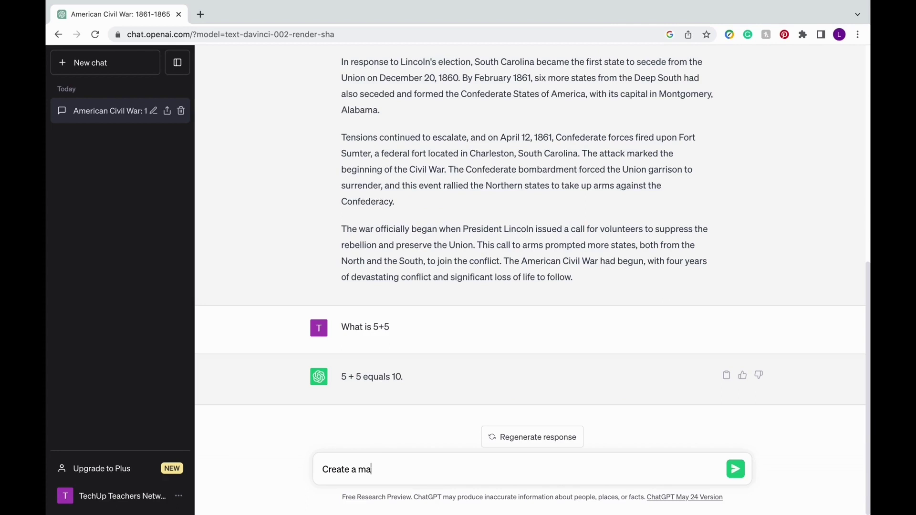
pyautogui.write('th word probllem for fifth ')
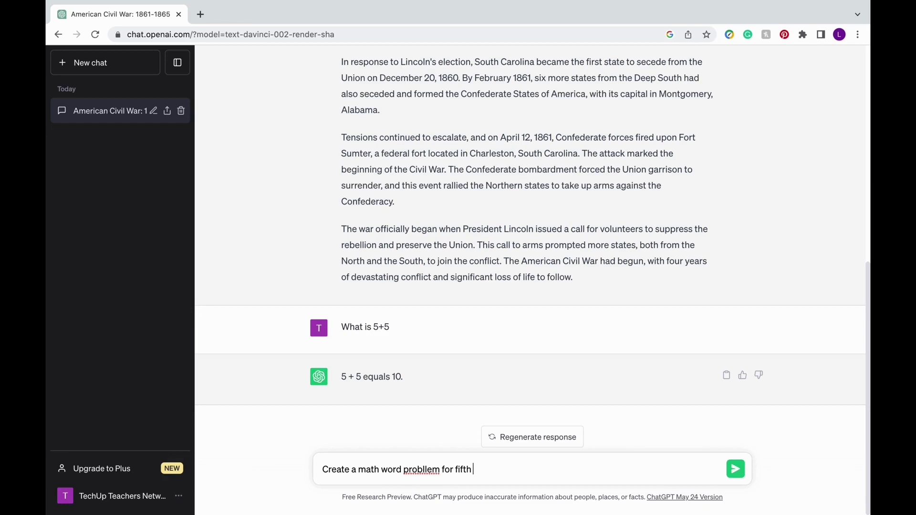
pyautogui.write('grade students le')
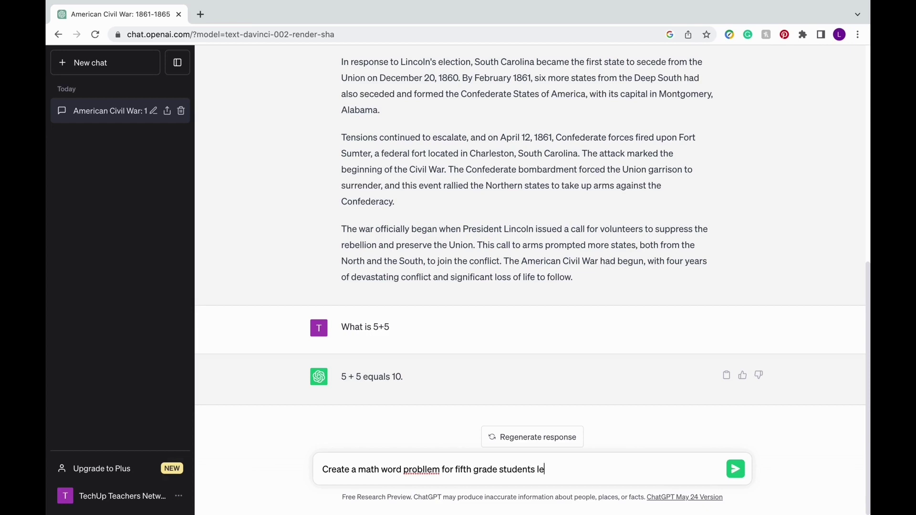
pyautogui.write('arning double digit mul')
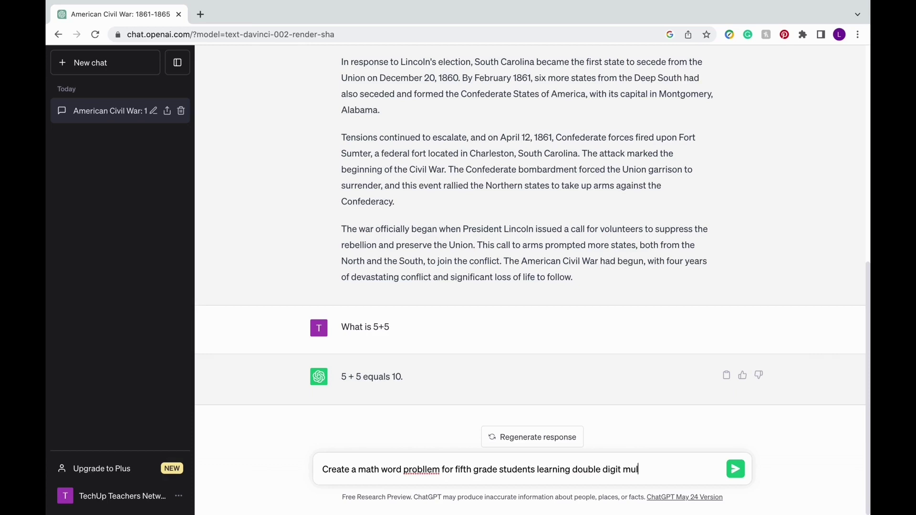
pyautogui.write('tiplication')
pyautogui.press('Return')
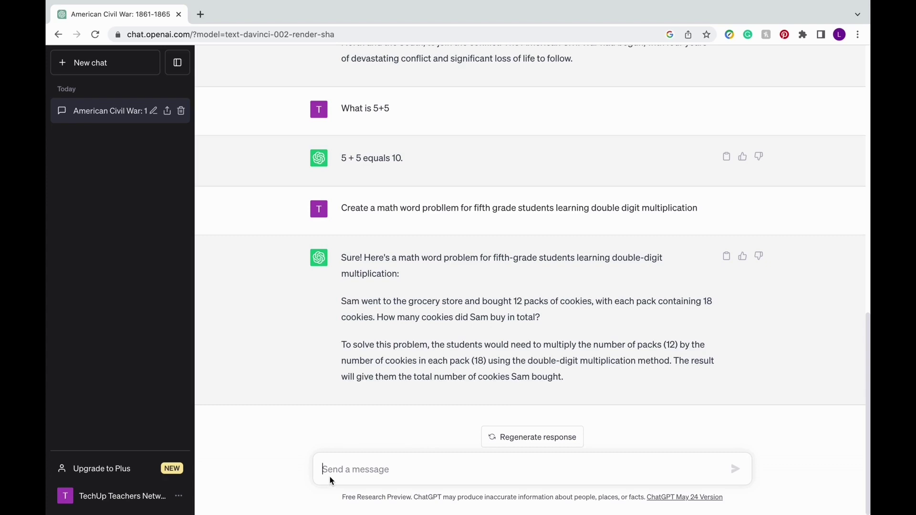
# Request a short poem with 5 examples of personification, regenerate it, and dismiss the feedback bar.
pyautogui.write('Write')
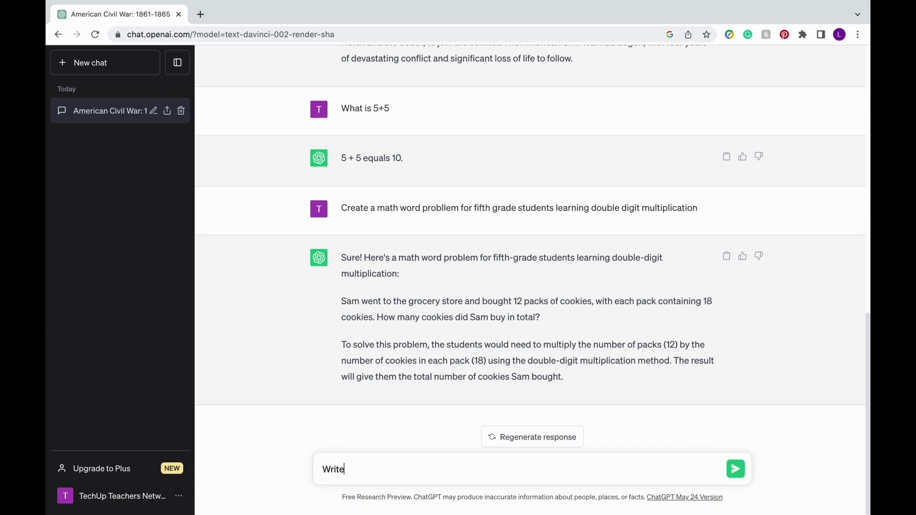
pyautogui.write(' a short poem with 5 examples of')
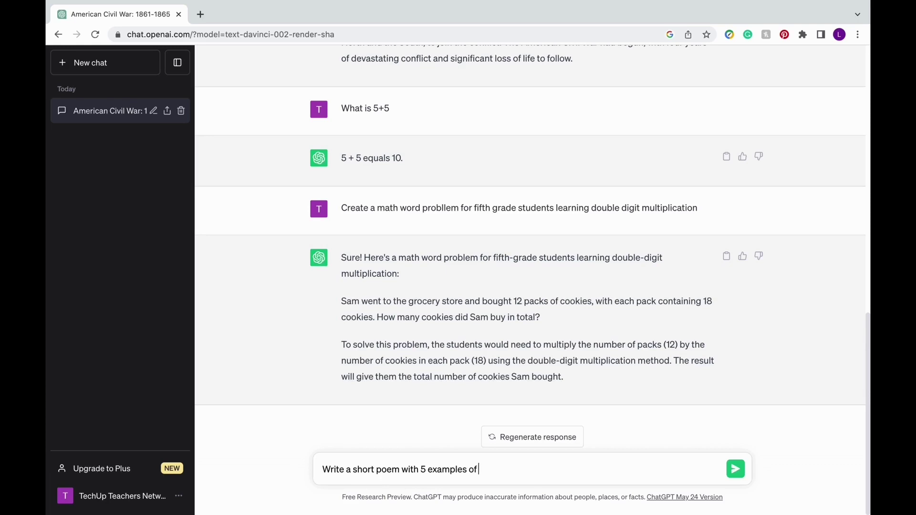
pyautogui.write(' personification')
pyautogui.press('Return')
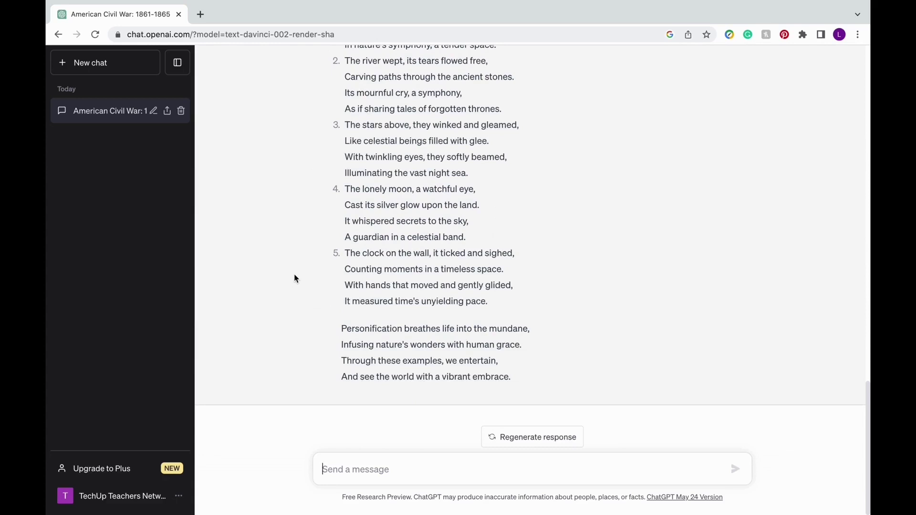
pyautogui.click(516, 436)
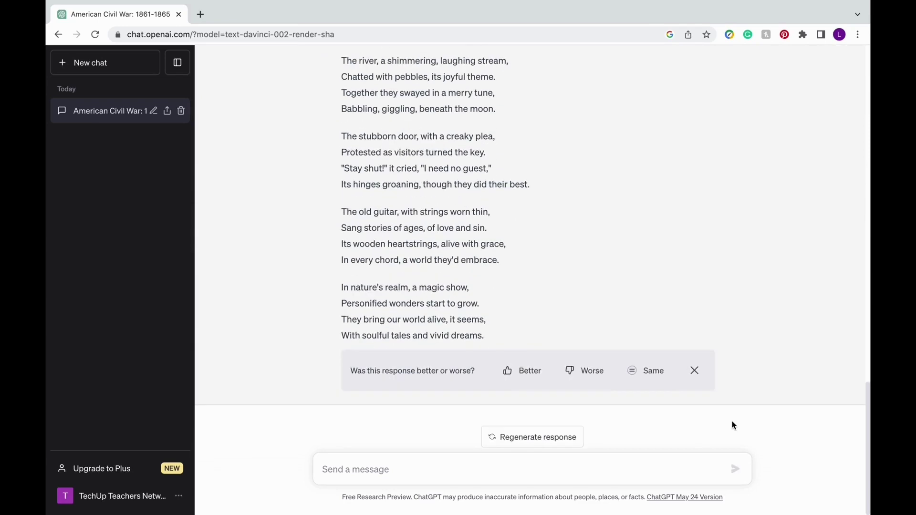
pyautogui.click(511, 378)
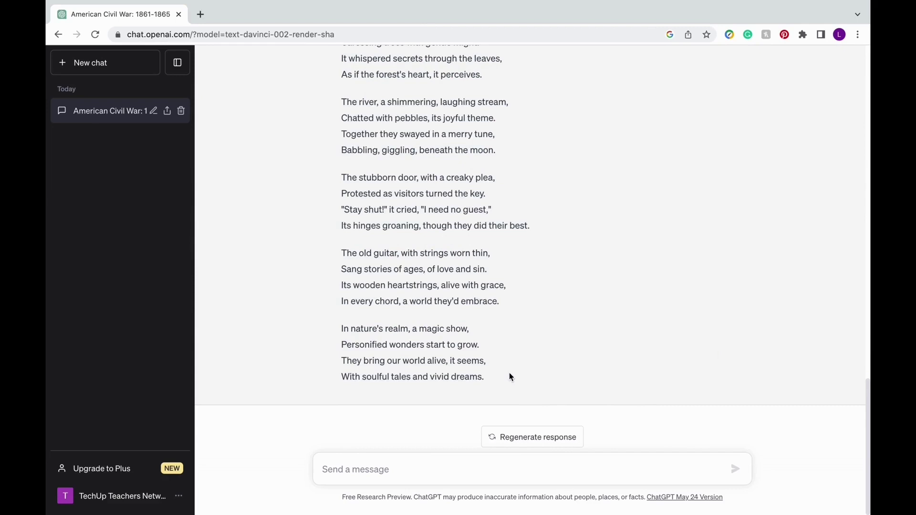
# Ask for three reading comprehension questions with solutions and explanations on the pasted Willowbrook story.
pyautogui.click(529, 483)
pyautogui.write('Gen')
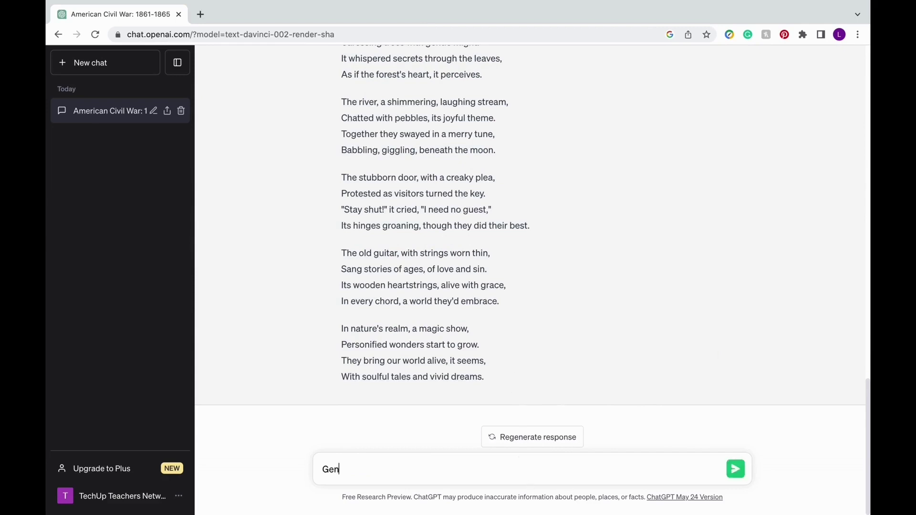
pyautogui.write('erate three reading ')
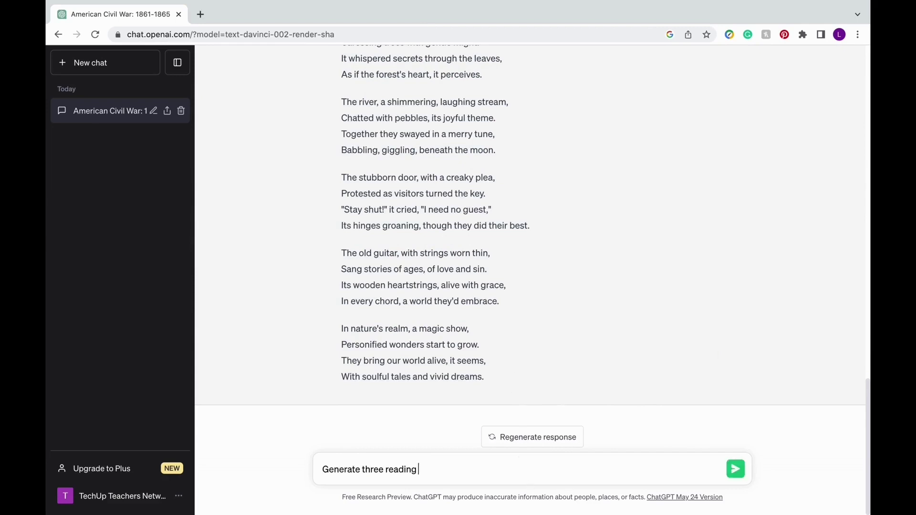
pyautogui.write('comprehension questions and ')
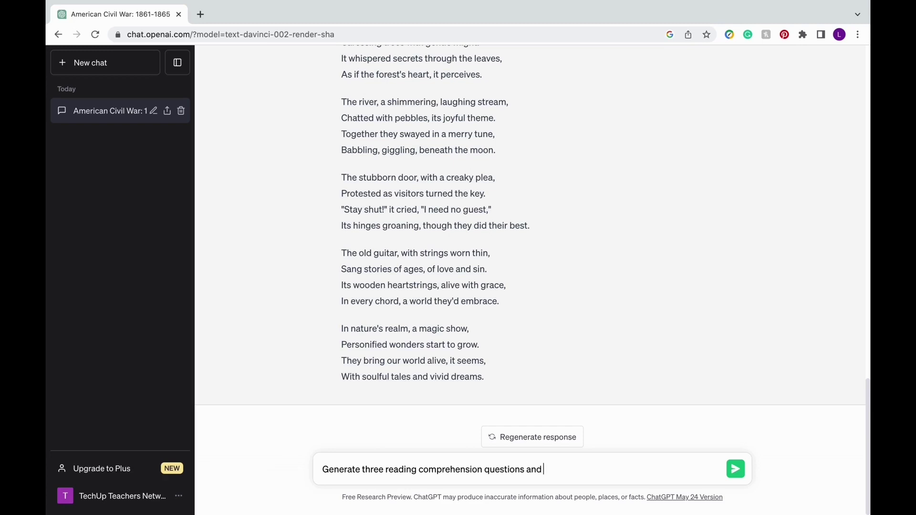
pyautogui.write('solutions with explanations:')
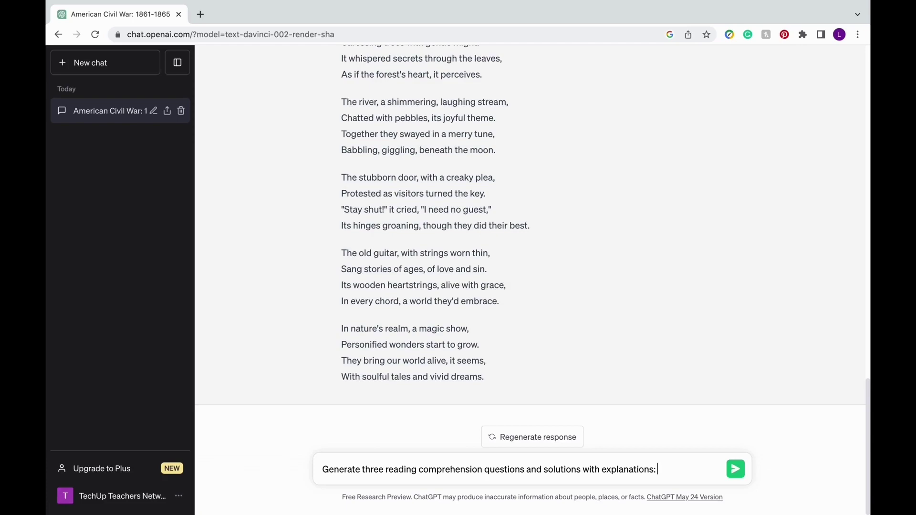
pyautogui.hotkey('ctrl', 'v')
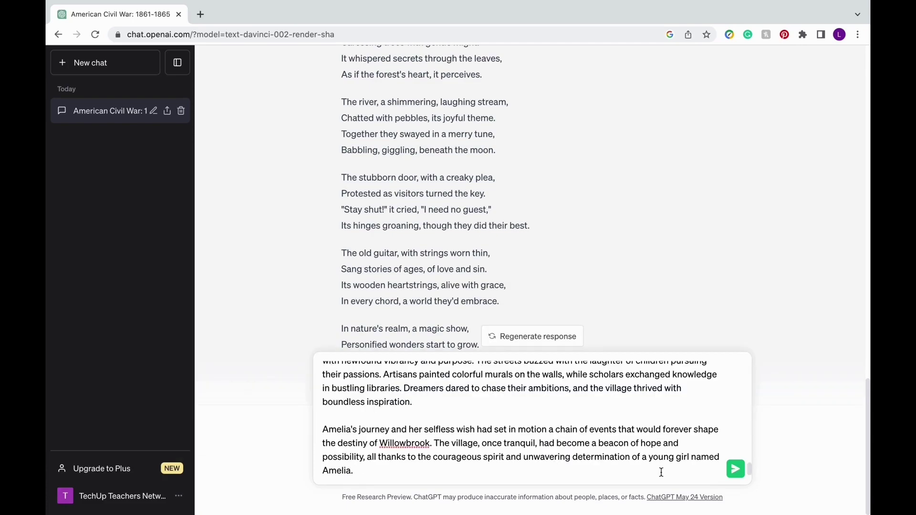
pyautogui.click(735, 470)
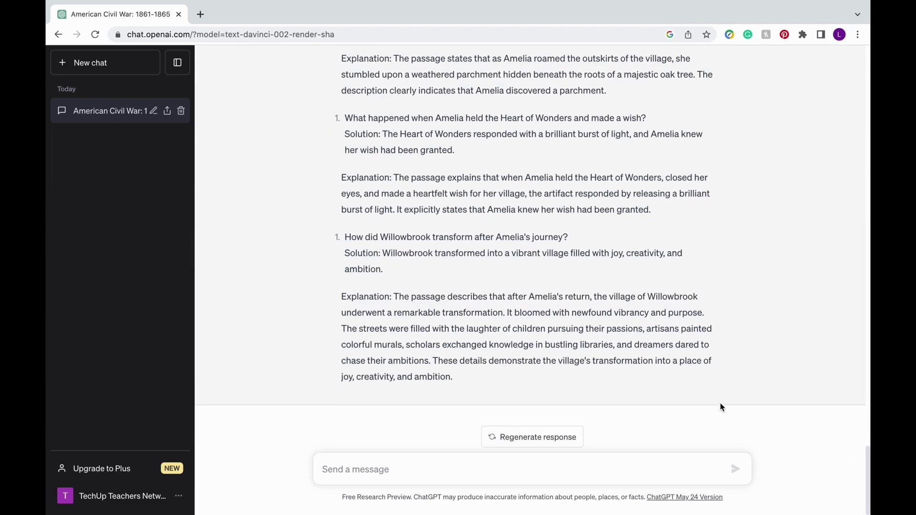
# Ask to explain the Krebs cycle to a kindergartener, then to a sixth grader.
pyautogui.click(671, 471)
pyautogui.write('E')
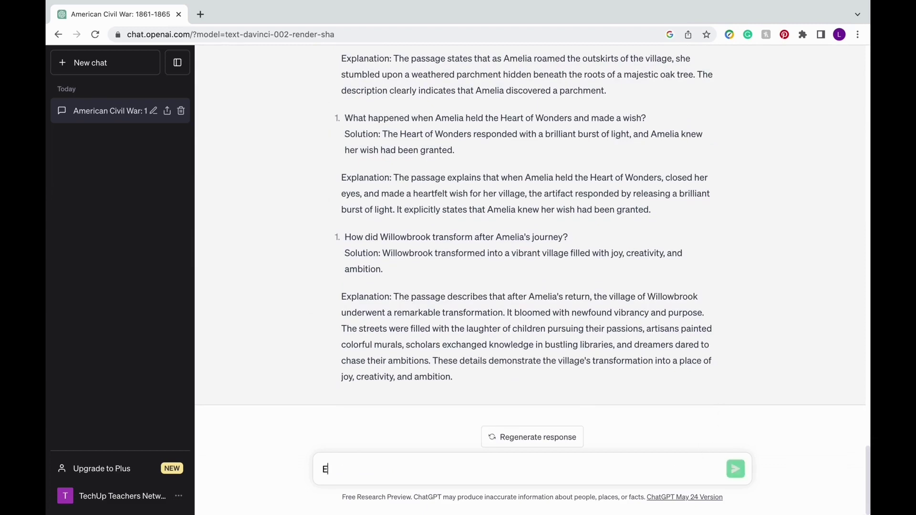
pyautogui.write('xplain the krebs cycle to a kinderg')
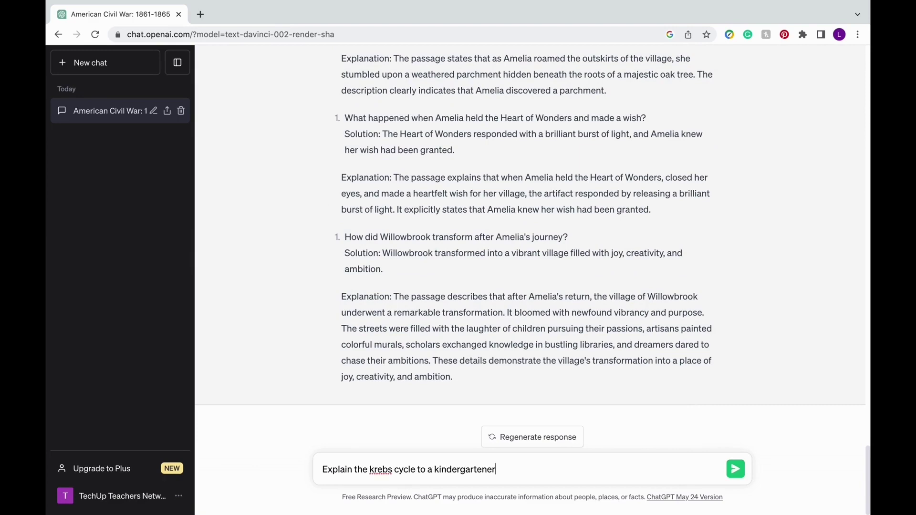
pyautogui.write('artener')
pyautogui.press('Return')
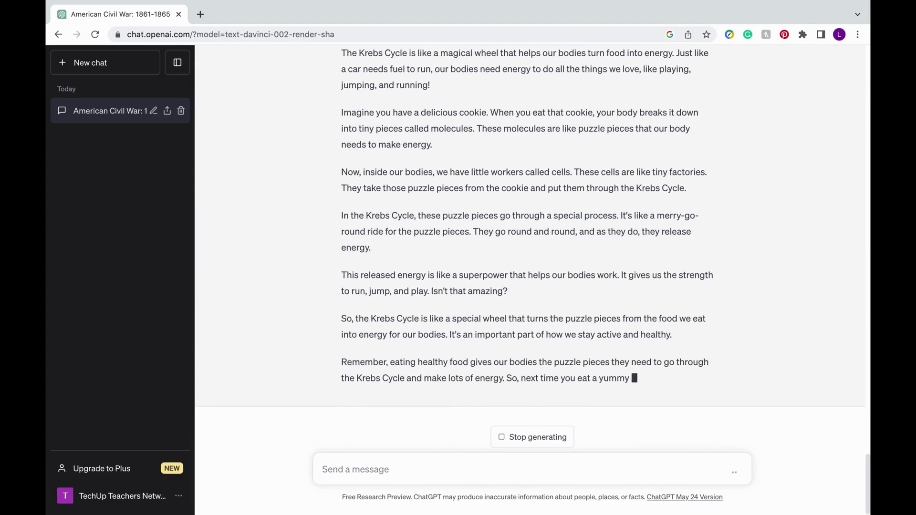
pyautogui.write('to a sixth grader')
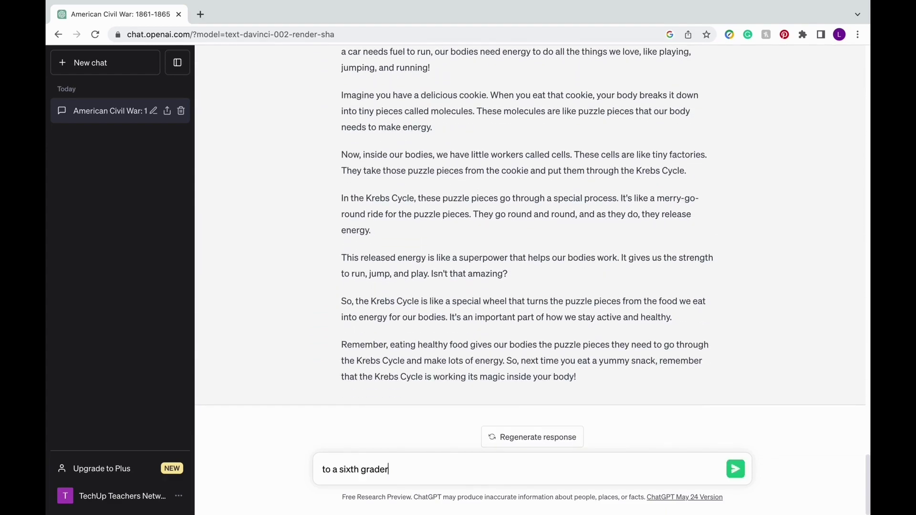
pyautogui.press('Return')
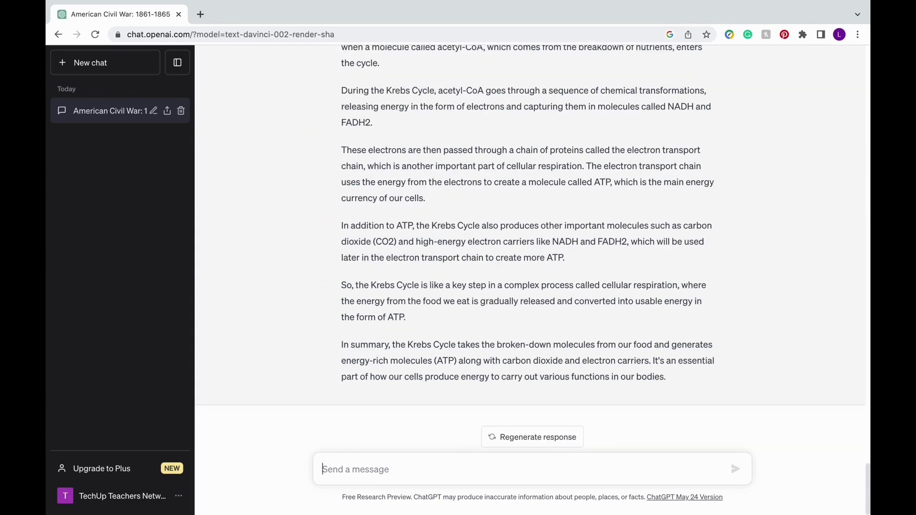
# Request a Python function that returns the sum of even numbers in a list.
pyautogui.write('Write a python function that takes in a list of numbers as input and returns the sum of all the even numbers in the list')
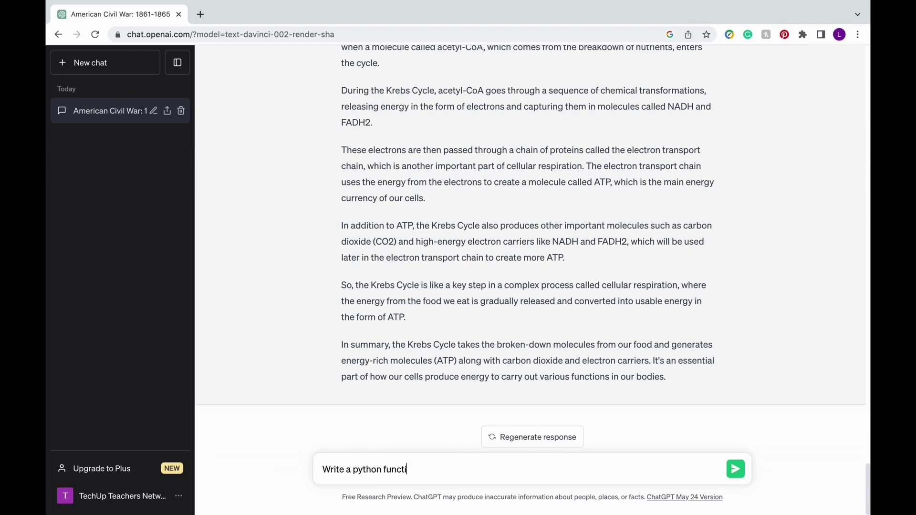
pyautogui.press('Return')
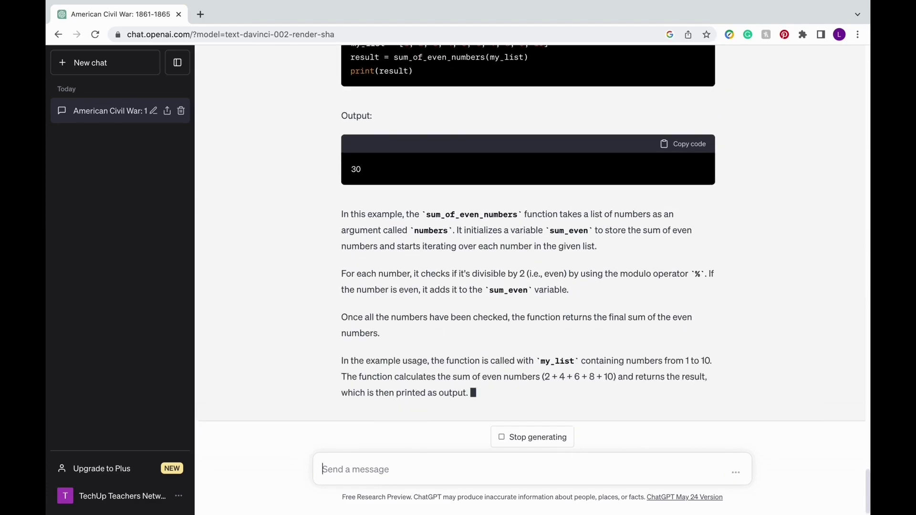
pyautogui.write('Translate this to spanish:')
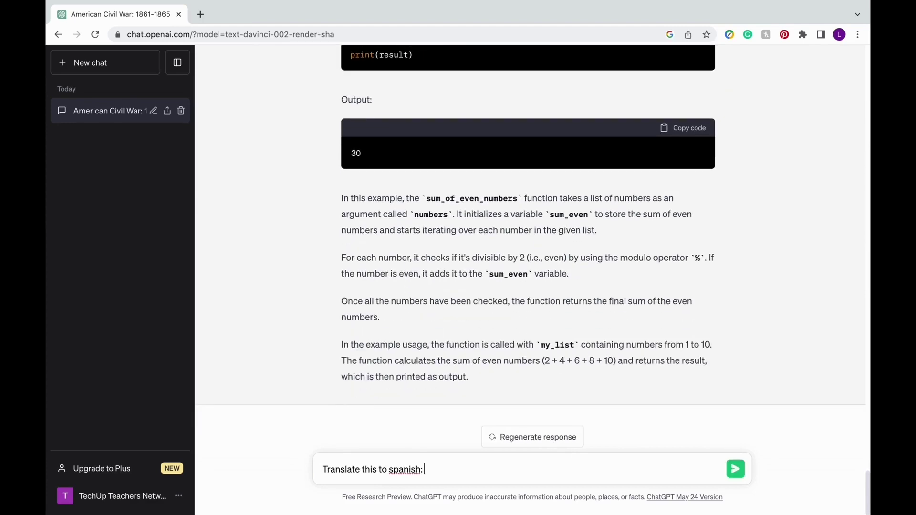
# Translate the pasted Mexican-culture passage to Spanish and request three Spanish comprehension questions with answers.
pyautogui.write("Mexican culture is rich, vibrant, and deeply rooted in history and tradition. From its ancient civilizations like the Maya and Aztecs to its modern-day traditions, Mexico showcases a diverse tapestry of art, music, cuisine, and folklore. The country is known for its colorful celebrations, such as Dia de los Muertos (Day of the Dead), where families honor and remember their deceased loved ones with elaborate altars and lively festivities. Mexican cuisine, with its bold flavors and unique ingredients like corn, chili peppers, and avocados, has gained worldwide recognition and is a beloved aspect of Mexican culture. Whether it's the captivating dances of traditional folkloric ballet or the intricate craftsmanship of Talavera pottery, Mexican culture captivates with its beauty, warmth, and strong sense of community.")
pyautogui.press('Return')
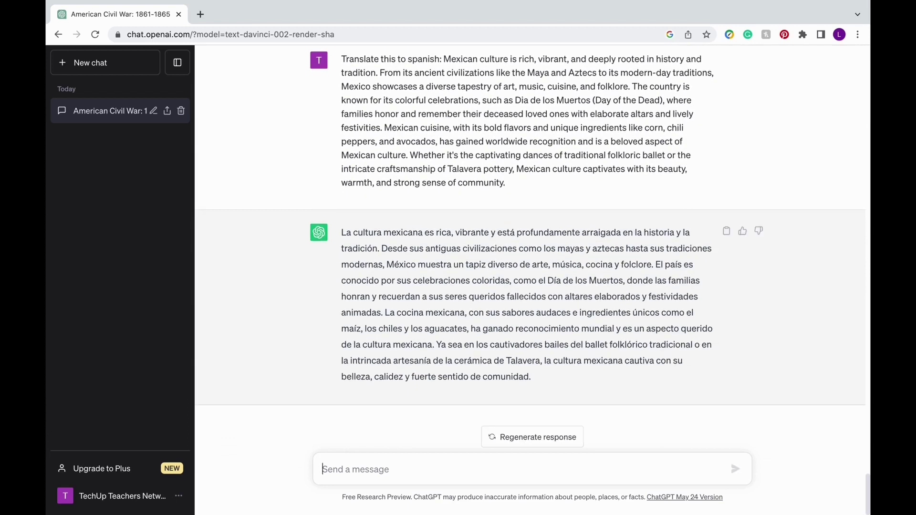
pyautogui.write('ge')
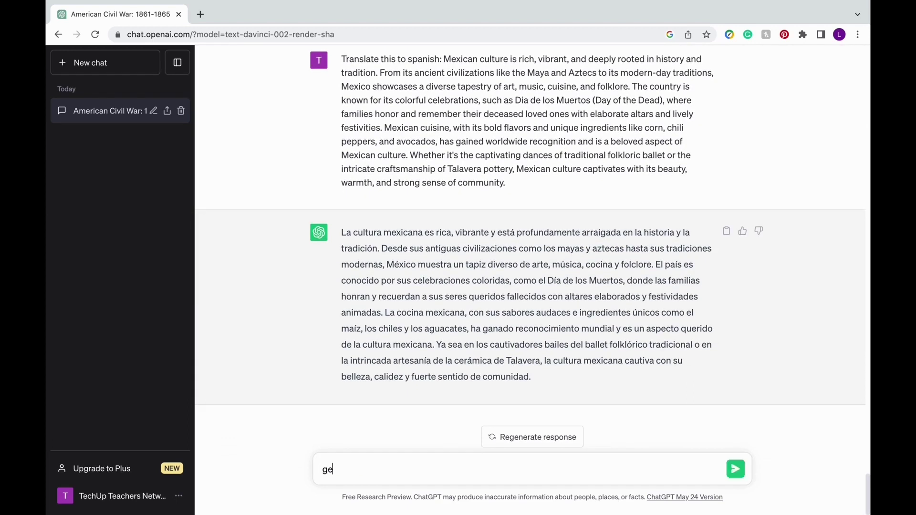
pyautogui.write('nerate three reading comp')
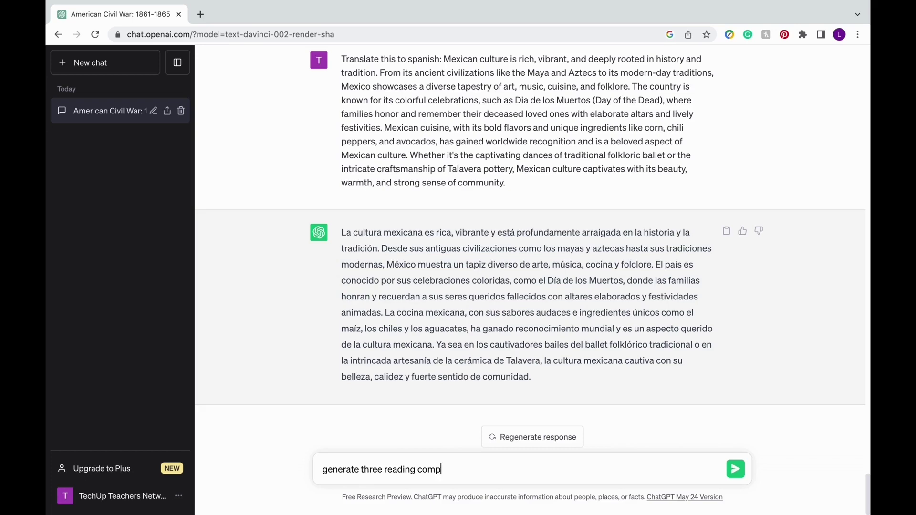
pyautogui.write('rehension question from the text in spanish with answers in spanish as well')
pyautogui.press('Return')
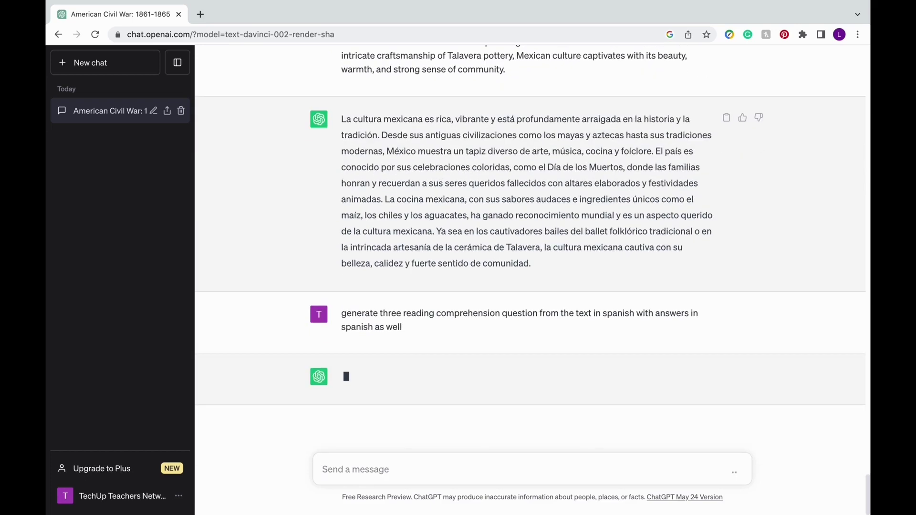